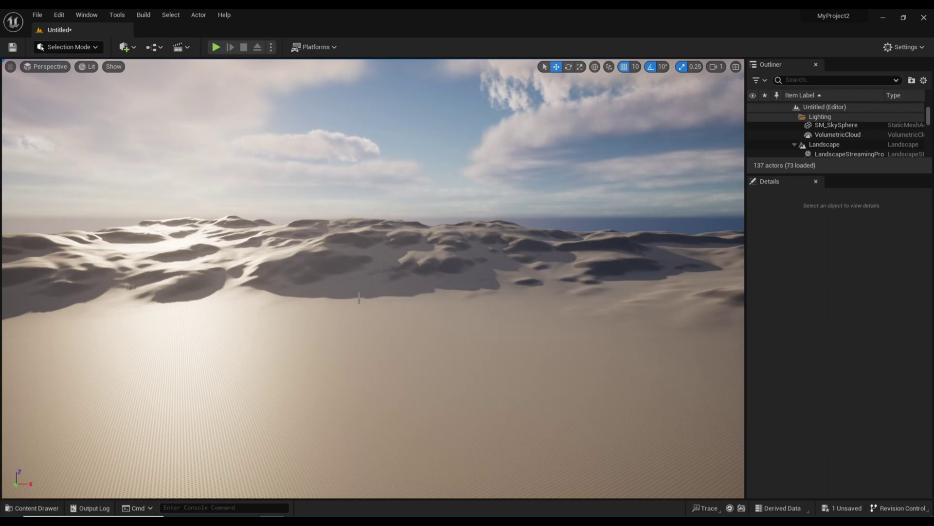
# Step: Add a Cube shape to the desert level from the Quickly add menu
pyautogui.click(134, 50)
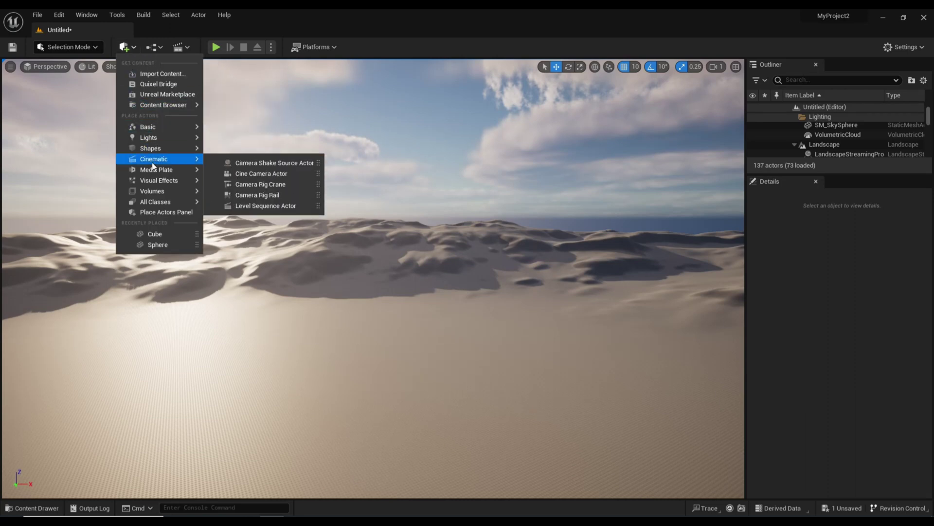
pyautogui.moveTo(155, 153)
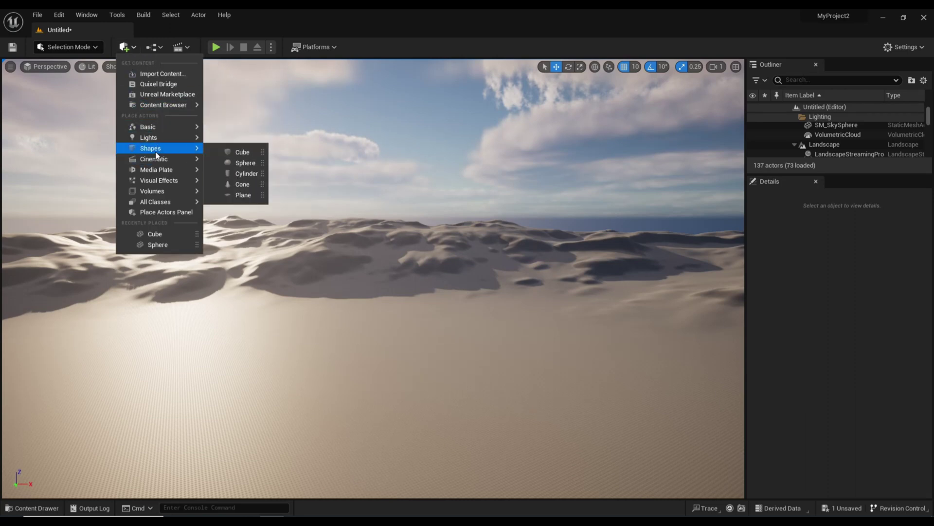
pyautogui.click(241, 153)
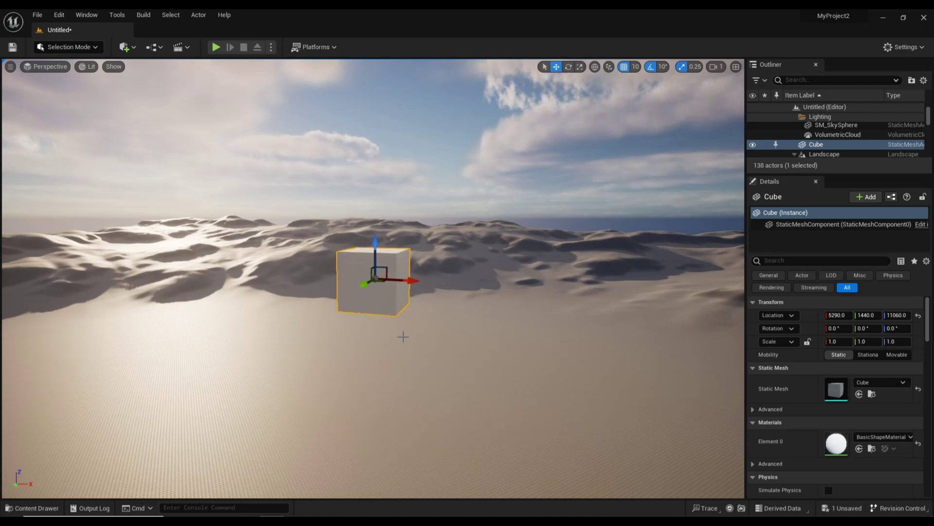
# Step: Reposition the cube on the dunes to about 5291.9, 1442.4, 11059.7 along its axes
pyautogui.moveTo(403, 337); pyautogui.dragTo(405, 336, button='right')
pyautogui.scroll(2, 427, 342)
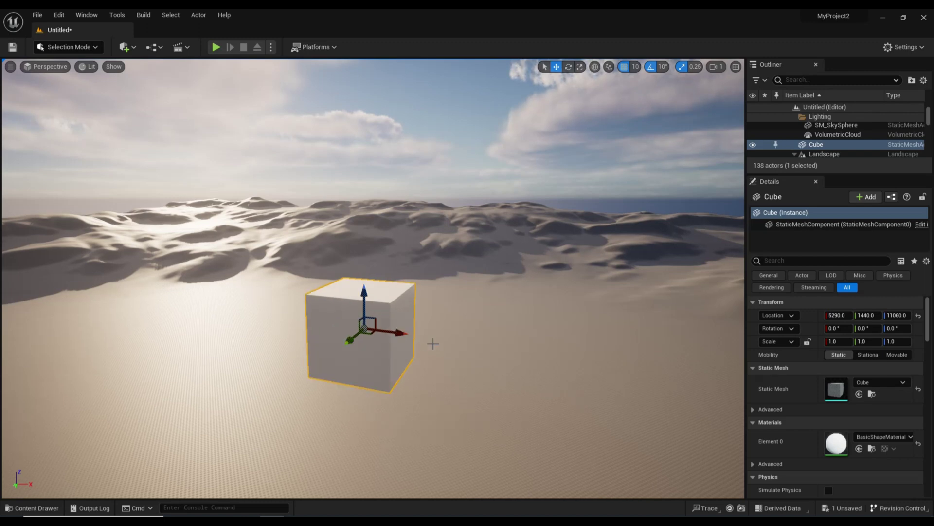
pyautogui.scroll(-3, 486, 340)
pyautogui.scroll(2, 485, 340)
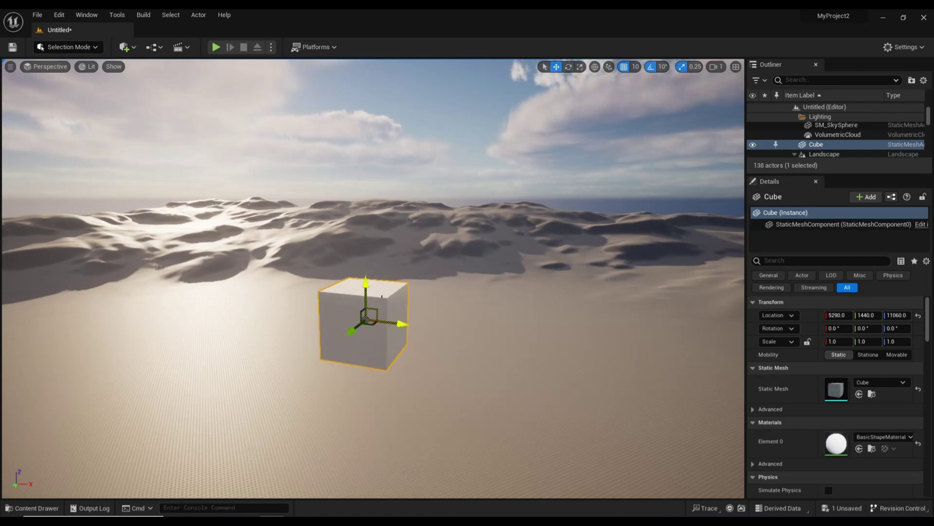
pyautogui.moveTo(366, 285)
pyautogui.mouseDown()
pyautogui.moveTo(368, 179)
pyautogui.moveTo(368, 272)
pyautogui.moveTo(378, 285)
pyautogui.mouseUp()
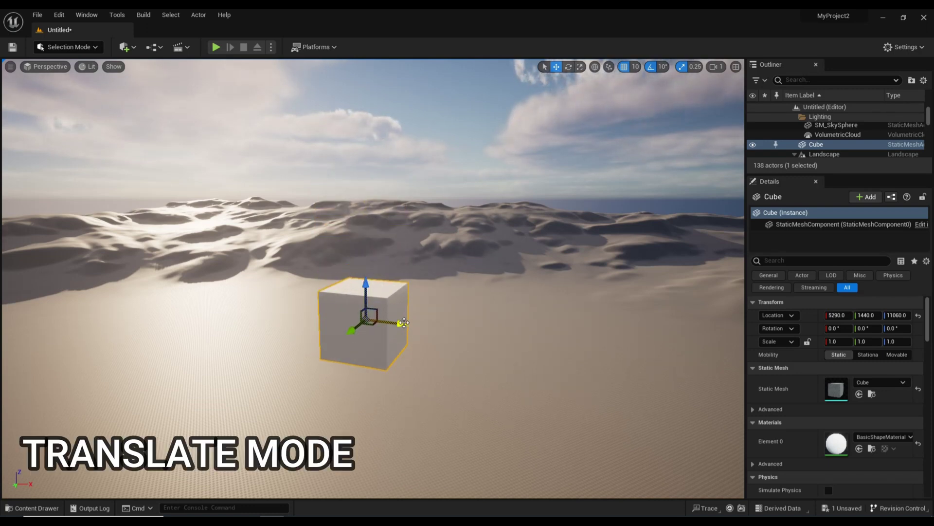
pyautogui.moveTo(406, 329); pyautogui.dragTo(446, 347)
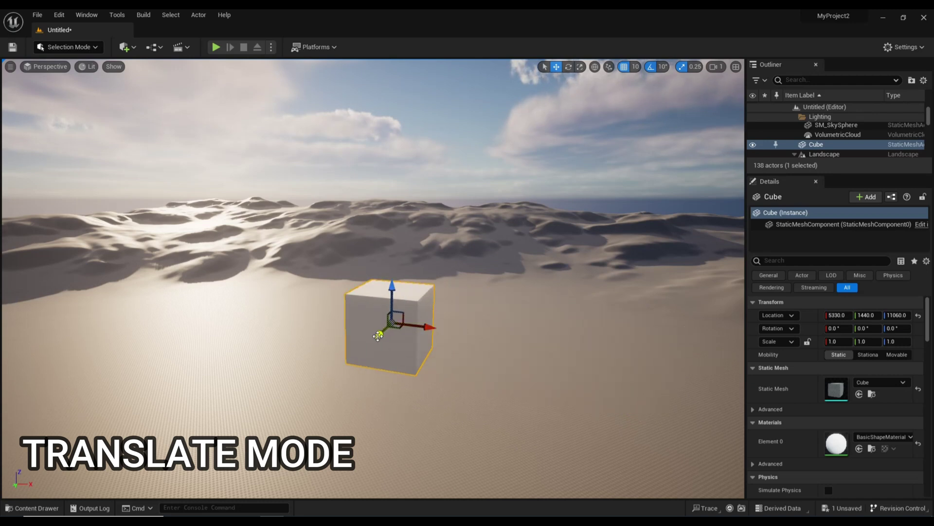
pyautogui.moveTo(382, 330)
pyautogui.mouseDown()
pyautogui.moveTo(330, 382)
pyautogui.moveTo(384, 331)
pyautogui.mouseUp()
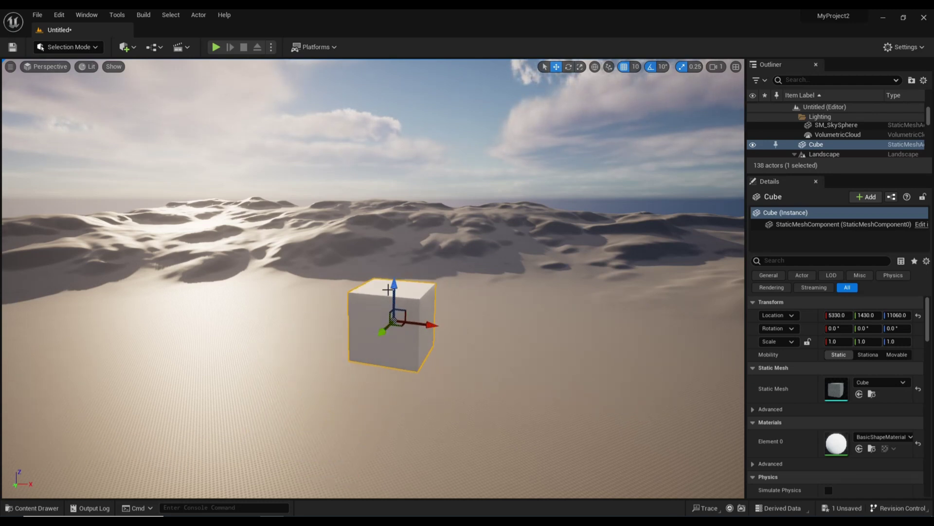
pyautogui.moveTo(390, 293); pyautogui.dragTo(368, 319)
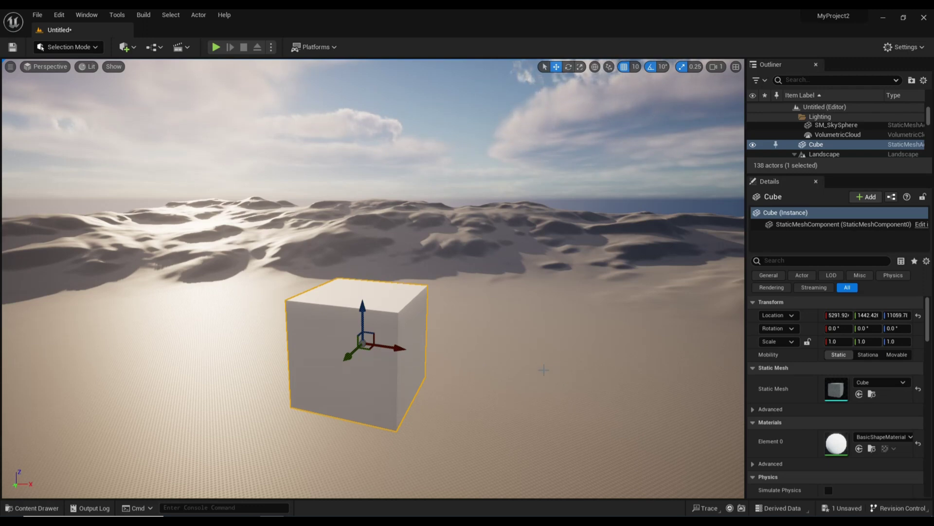
# Step: Tilt the cube 10° about Y, scale X to 1.25, and raise it to Z 11119.7
pyautogui.press('e')
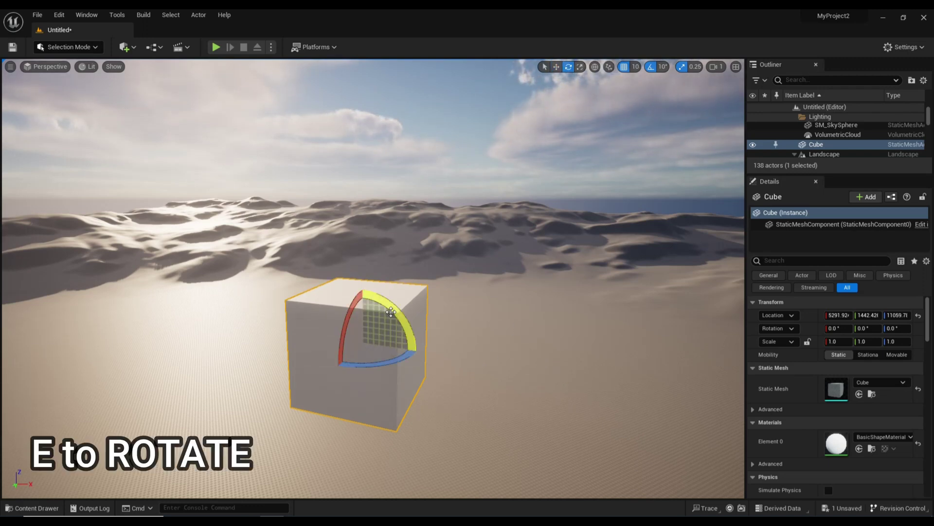
pyautogui.moveTo(397, 314); pyautogui.dragTo(482, 366)
pyautogui.press('r')
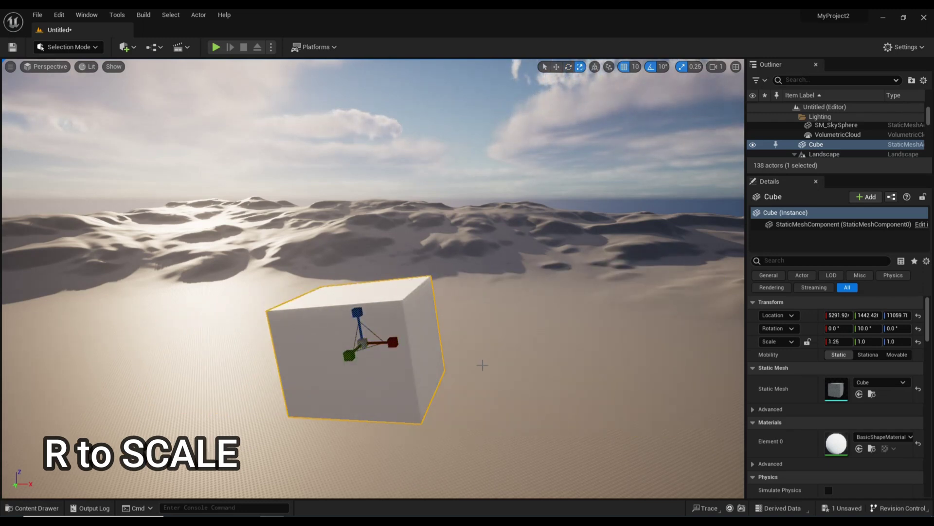
pyautogui.press('w')
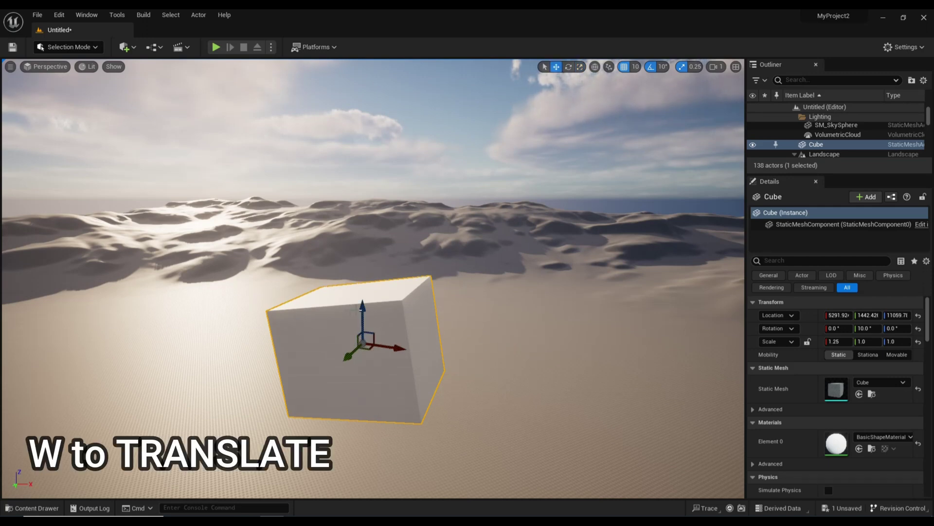
pyautogui.moveTo(361, 306); pyautogui.dragTo(367, 246)
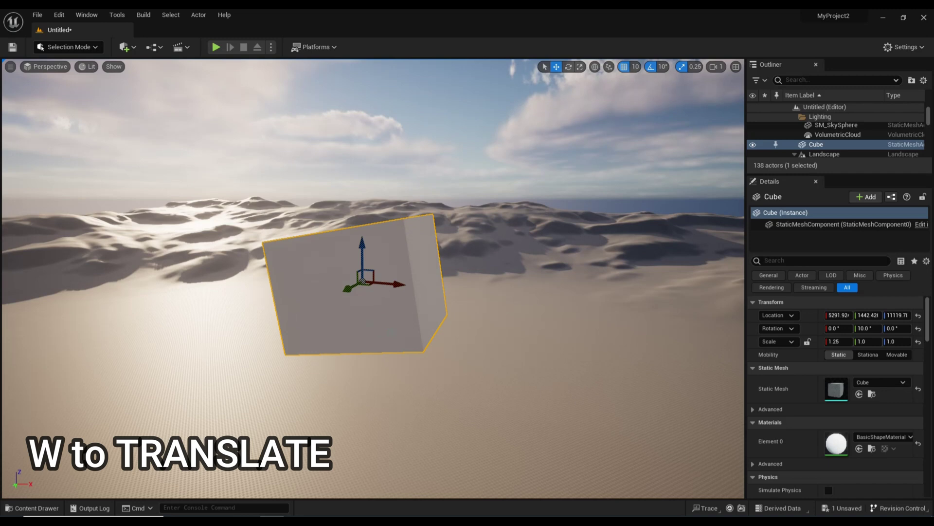
pyautogui.press('e')
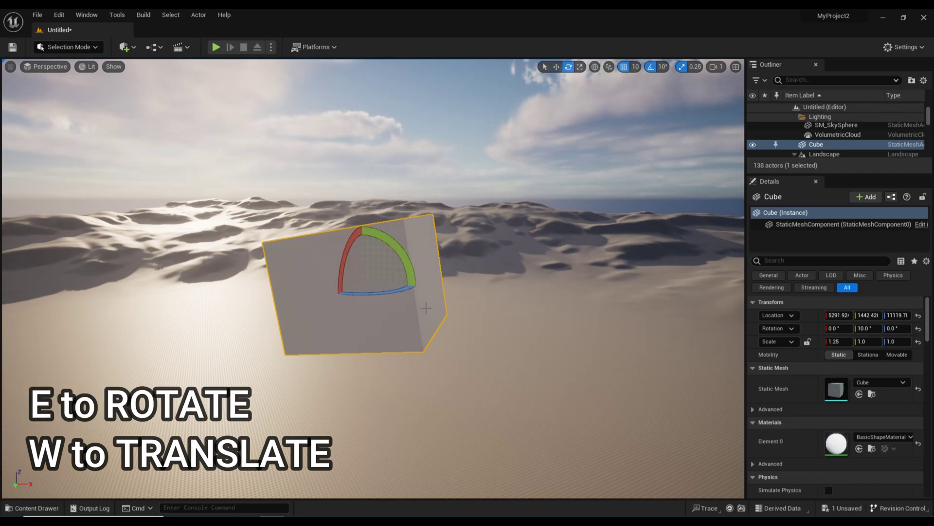
pyautogui.press('r')
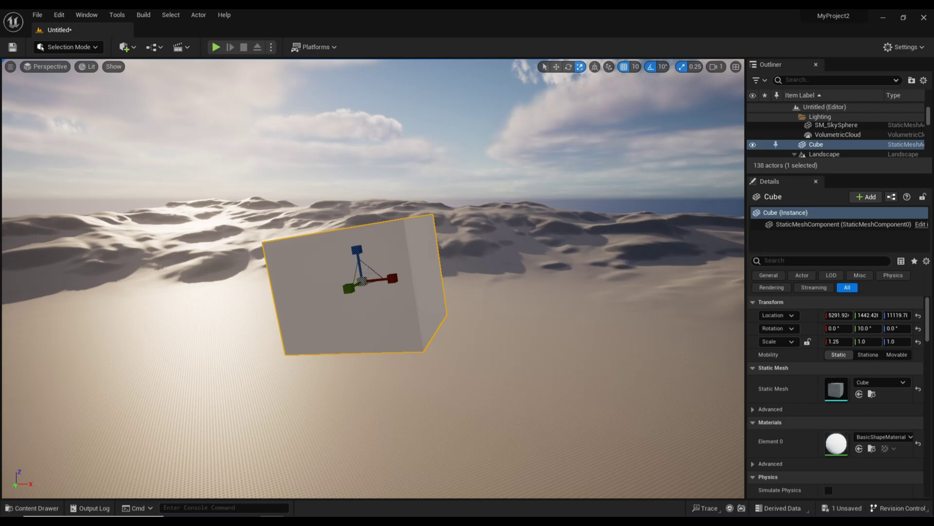
pyautogui.moveTo(393, 279)
pyautogui.mouseDown()
pyautogui.moveTo(487, 272)
pyautogui.moveTo(385, 278)
pyautogui.mouseUp()
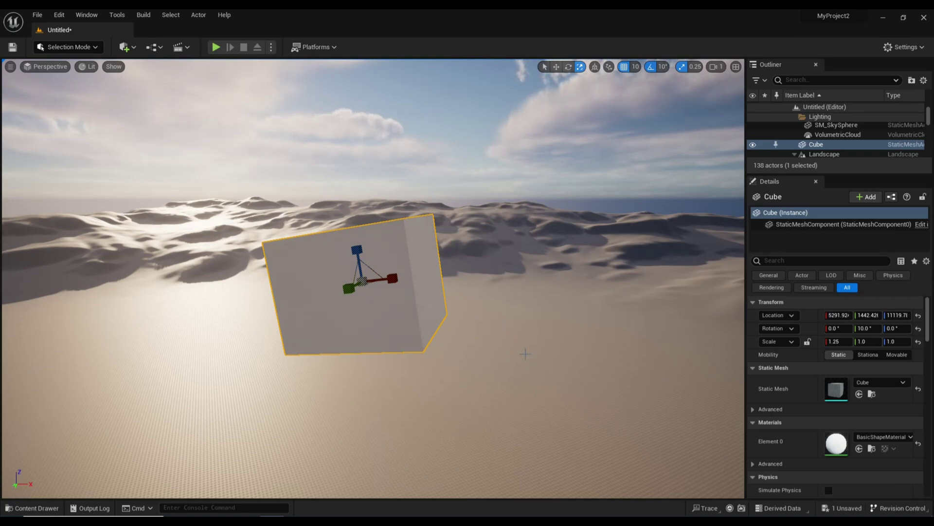
pyautogui.press('w')
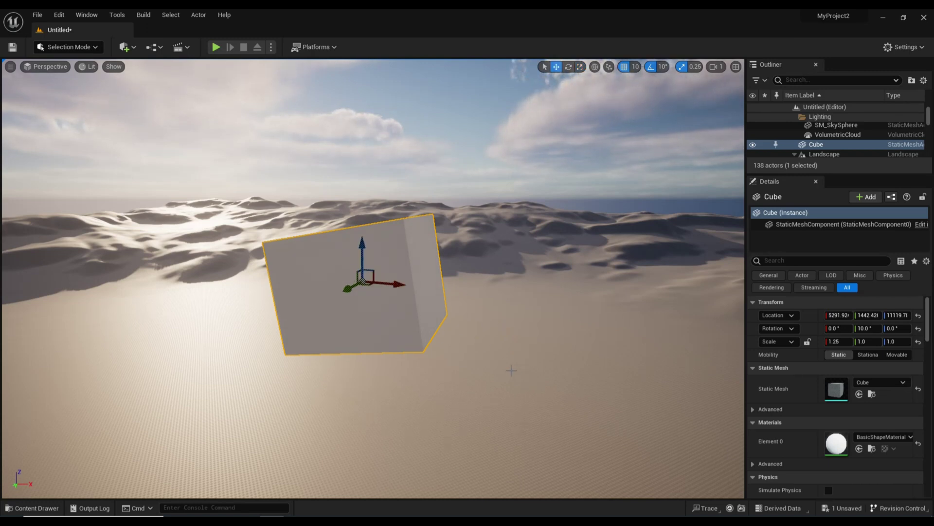
pyautogui.press('e')
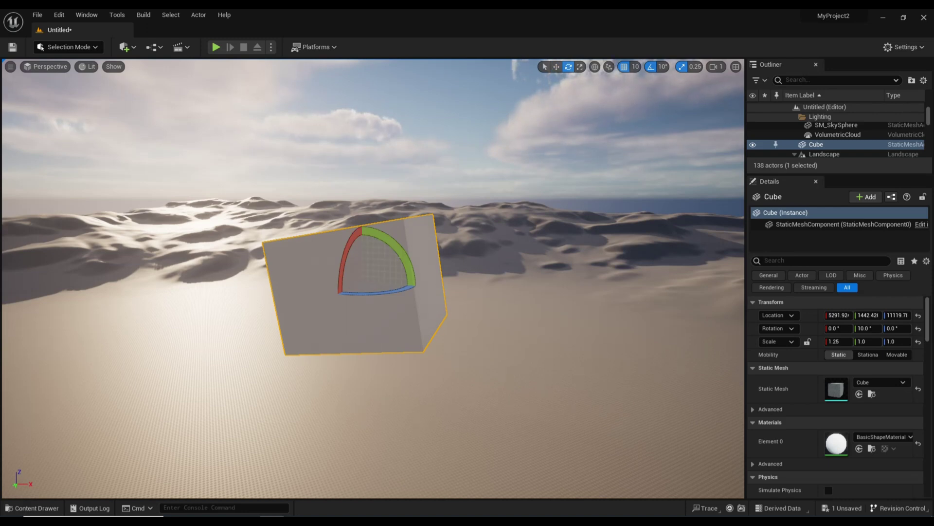
pyautogui.press('r')
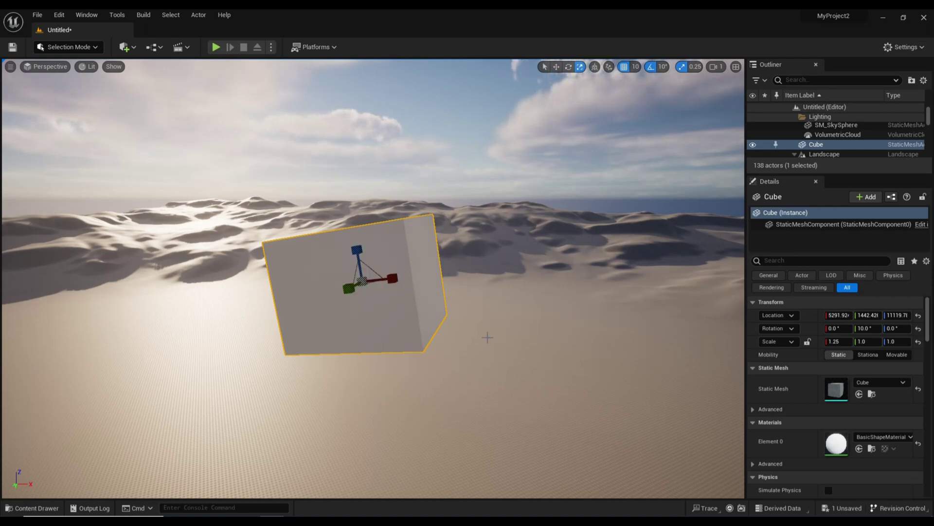
# Step: Shift the cube along its X axis to 5271.9
pyautogui.click(543, 69)
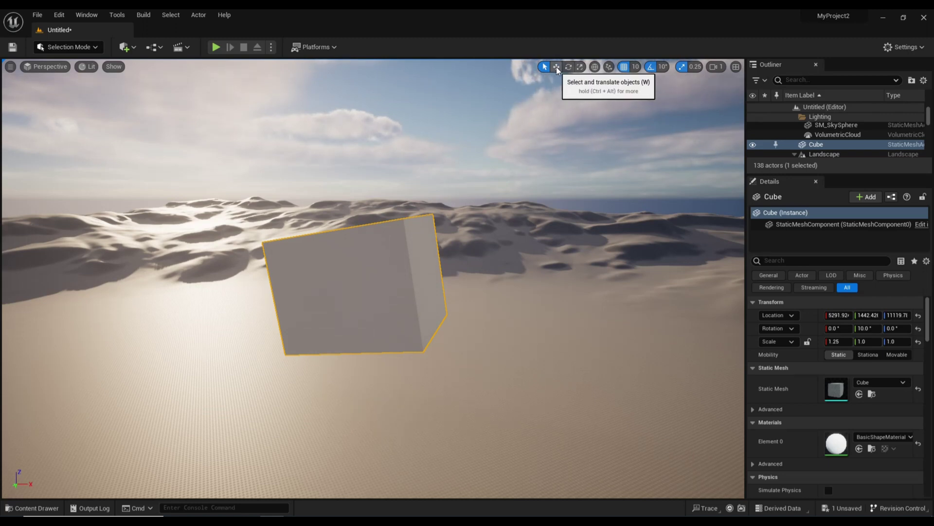
pyautogui.click(556, 67)
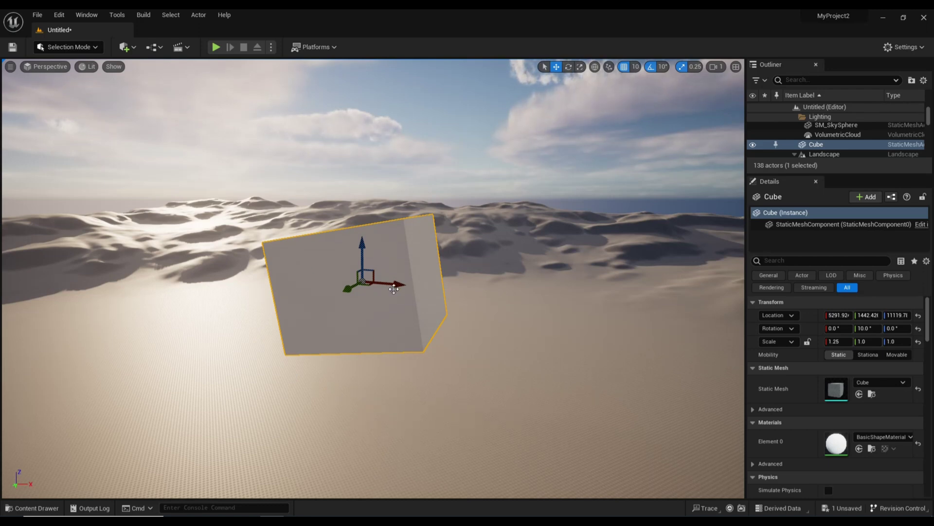
pyautogui.moveTo(396, 286)
pyautogui.mouseDown()
pyautogui.moveTo(527, 305)
pyautogui.moveTo(381, 292)
pyautogui.mouseUp()
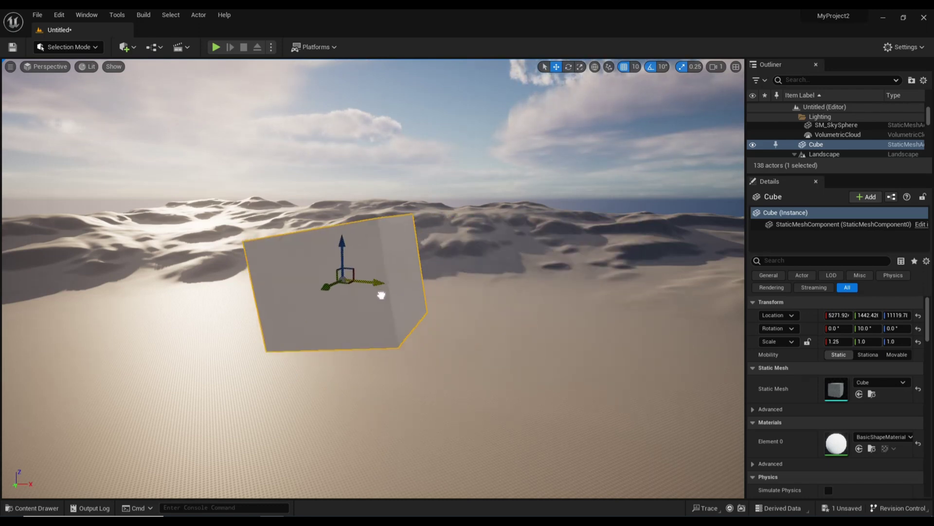
# Step: Tip the cube to -20° about Y, keeping its 1.25 X scale
pyautogui.click(569, 68)
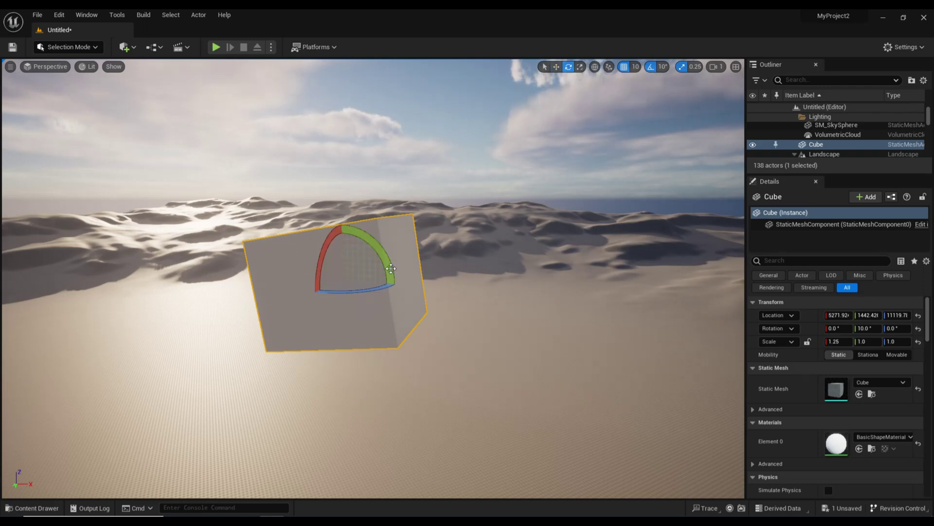
pyautogui.moveTo(391, 270); pyautogui.dragTo(391, 314)
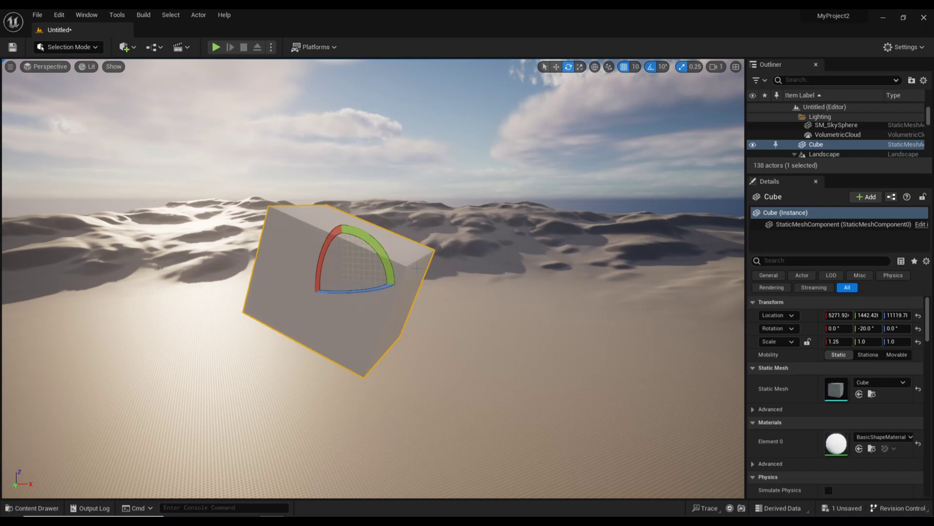
pyautogui.click(580, 67)
pyautogui.moveTo(372, 294)
pyautogui.mouseDown()
pyautogui.moveTo(385, 298)
pyautogui.moveTo(374, 294)
pyautogui.mouseUp()
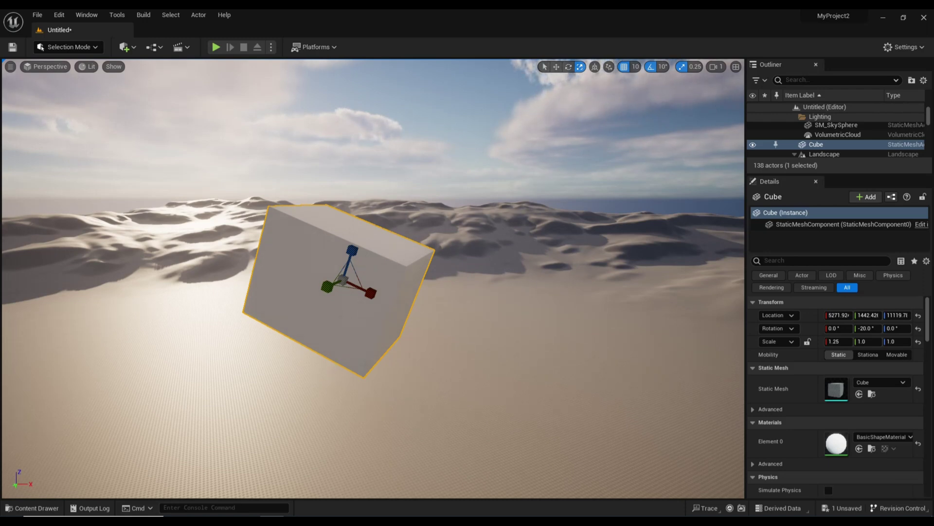
# Step: Move the cube in local then world space to about X 5289.0, Z 11126.8
pyautogui.press('w')
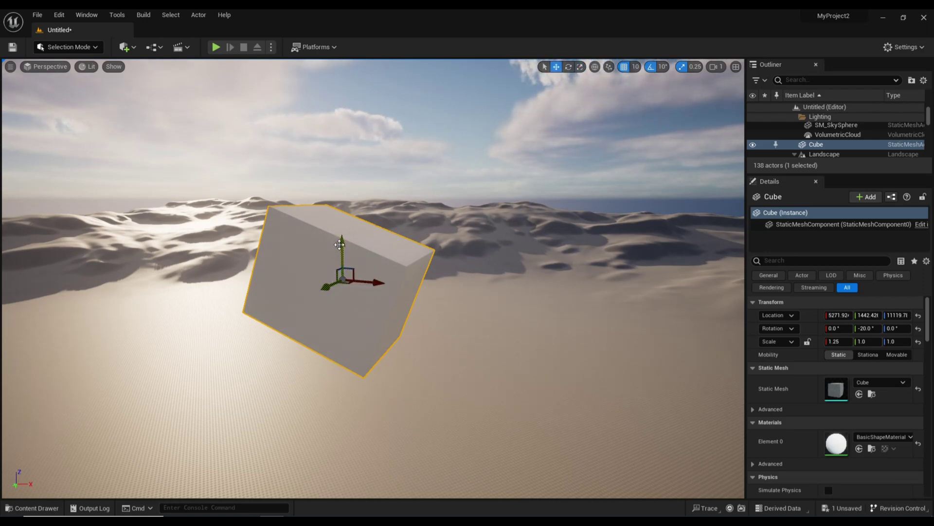
pyautogui.moveTo(342, 243); pyautogui.dragTo(339, 298)
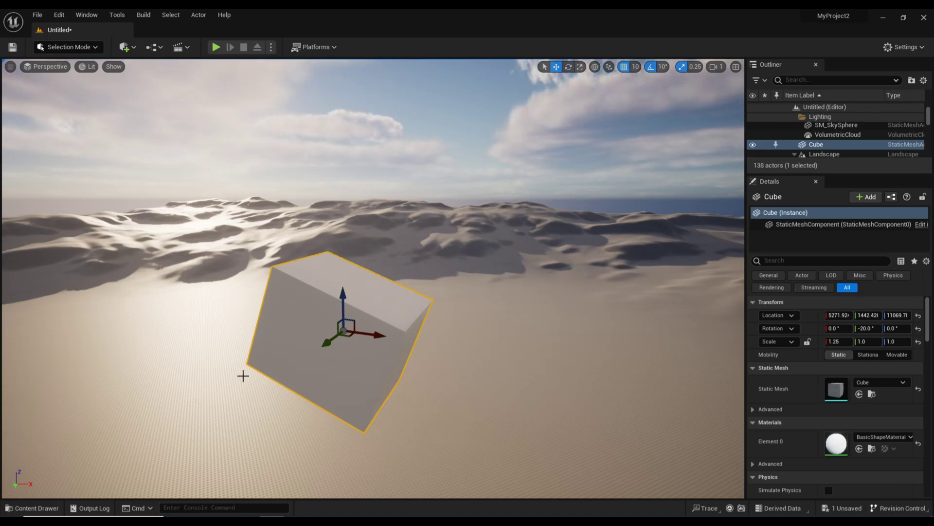
pyautogui.click(594, 69)
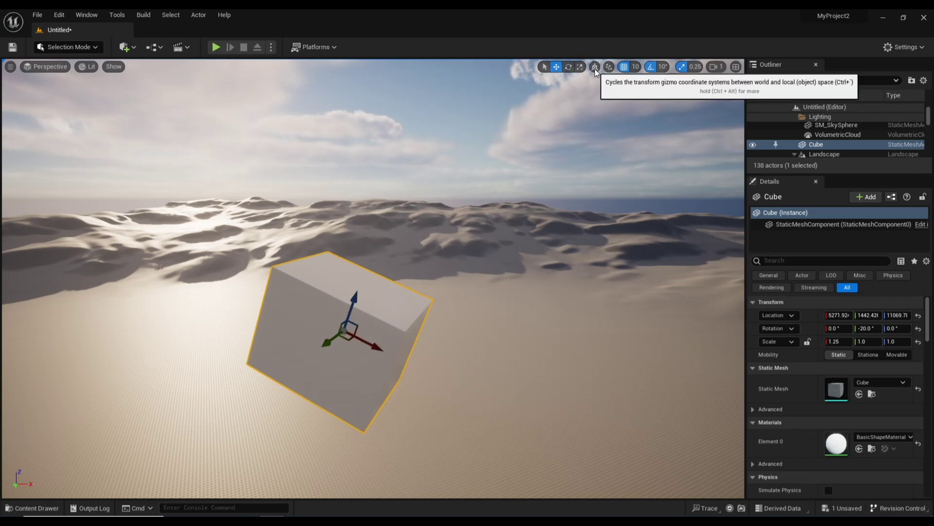
pyautogui.moveTo(354, 302); pyautogui.dragTo(403, 267)
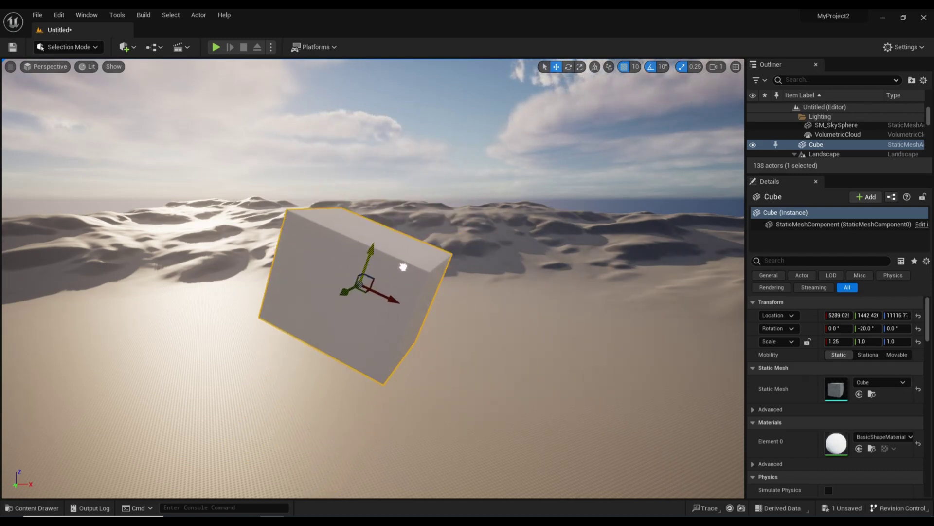
pyautogui.click(595, 66)
pyautogui.moveTo(360, 252)
pyautogui.mouseDown()
pyautogui.moveTo(378, 138)
pyautogui.moveTo(358, 336)
pyautogui.moveTo(346, 200)
pyautogui.moveTo(333, 331)
pyautogui.moveTo(346, 175)
pyautogui.moveTo(344, 244)
pyautogui.mouseUp()
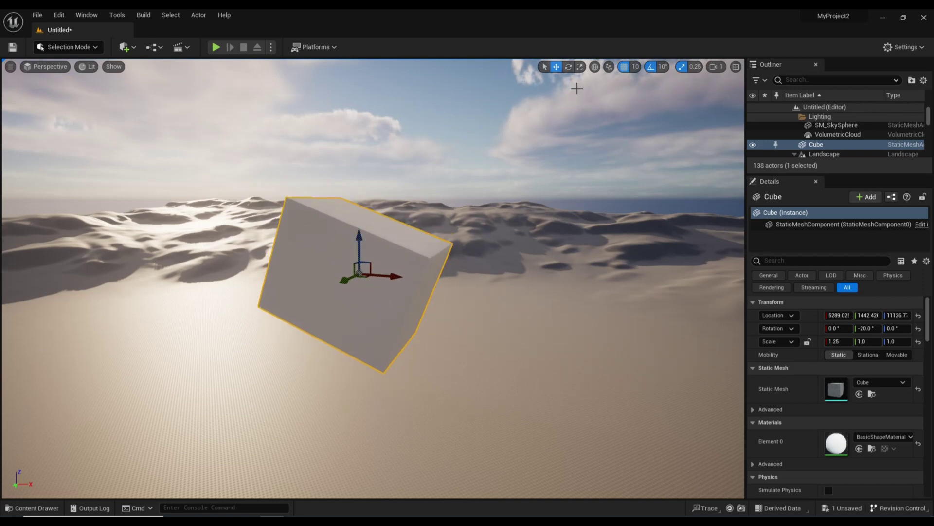
# Step: Enable Surface Snapping with Rotate to Surface Normal and nudge the cube back to X 5289.0
pyautogui.click(607, 69)
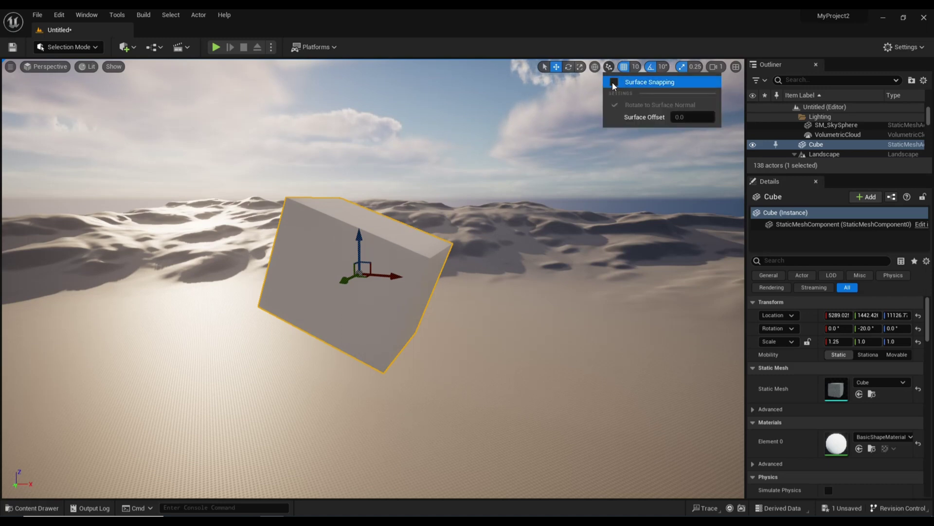
pyautogui.click(614, 82)
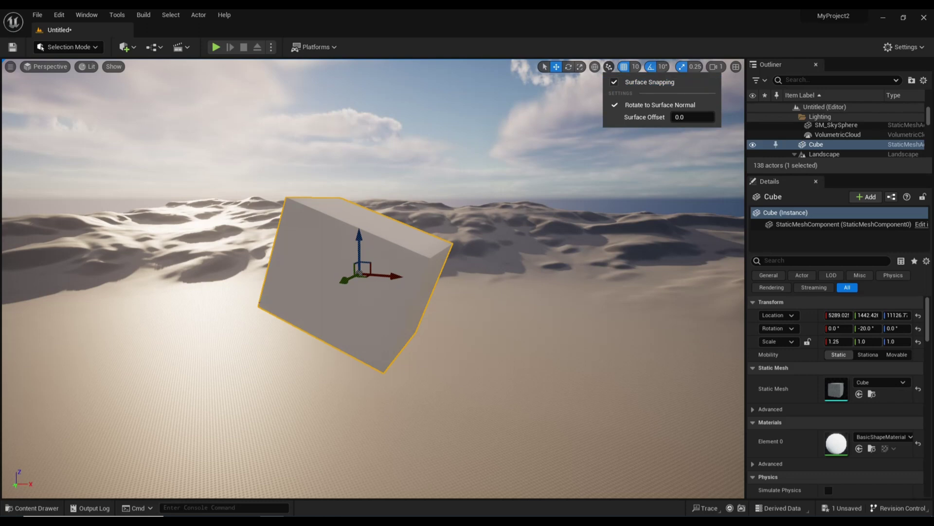
pyautogui.moveTo(388, 276); pyautogui.dragTo(405, 287)
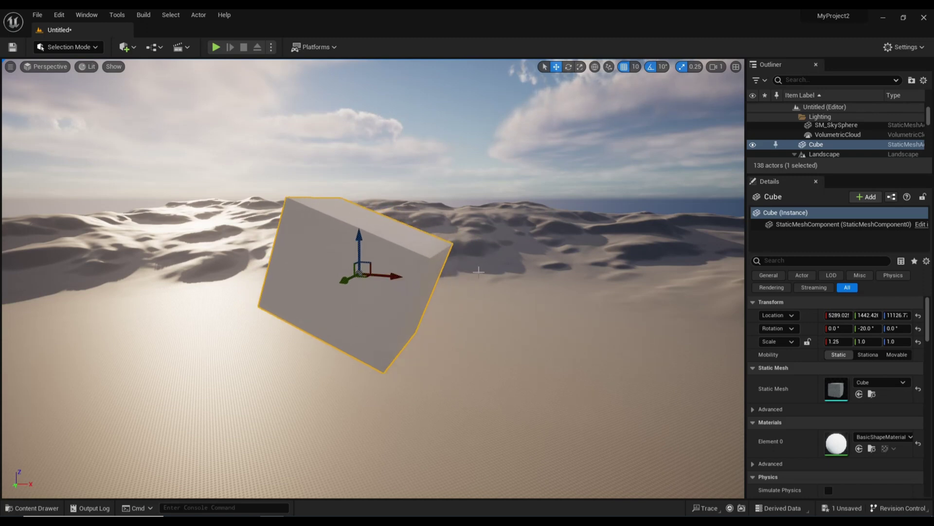
# Step: Enable grid snapping at size 50 and slide the cube along X to about 5282.0
pyautogui.click(624, 69)
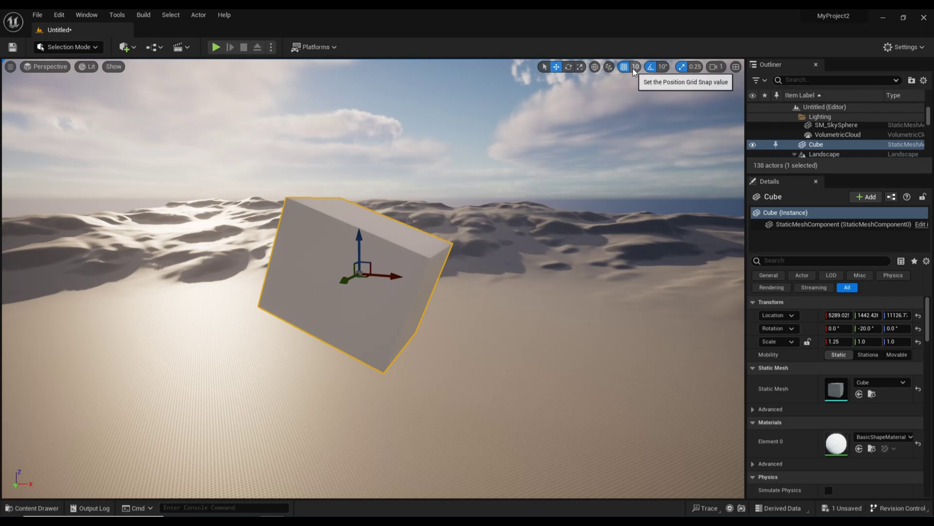
pyautogui.click(634, 70)
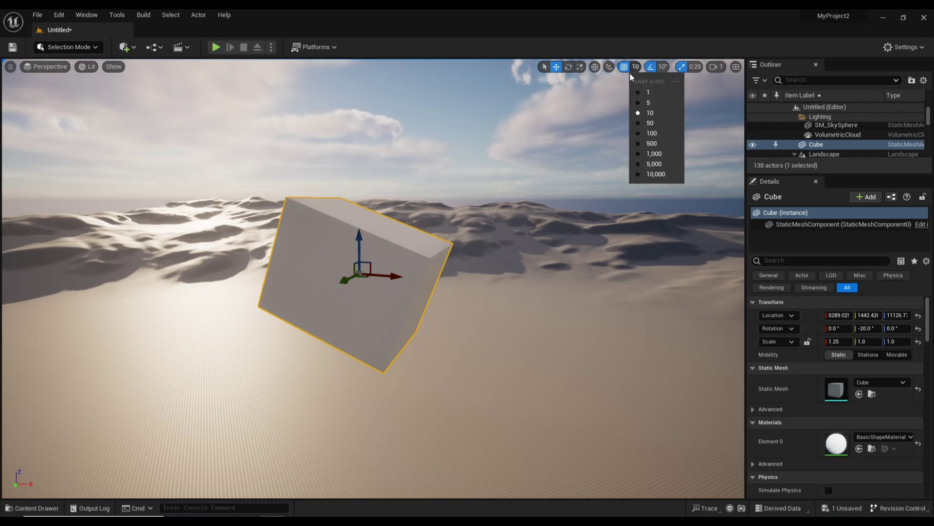
pyautogui.click(624, 68)
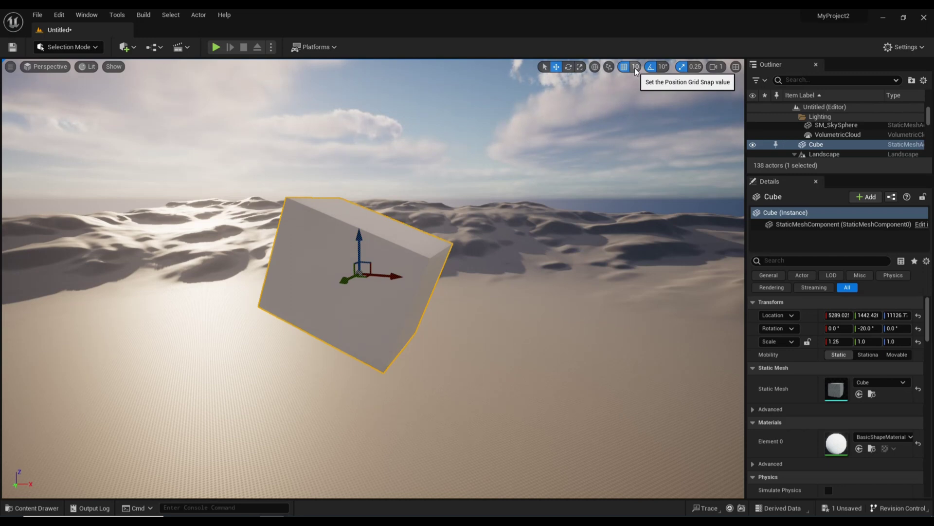
pyautogui.click(635, 68)
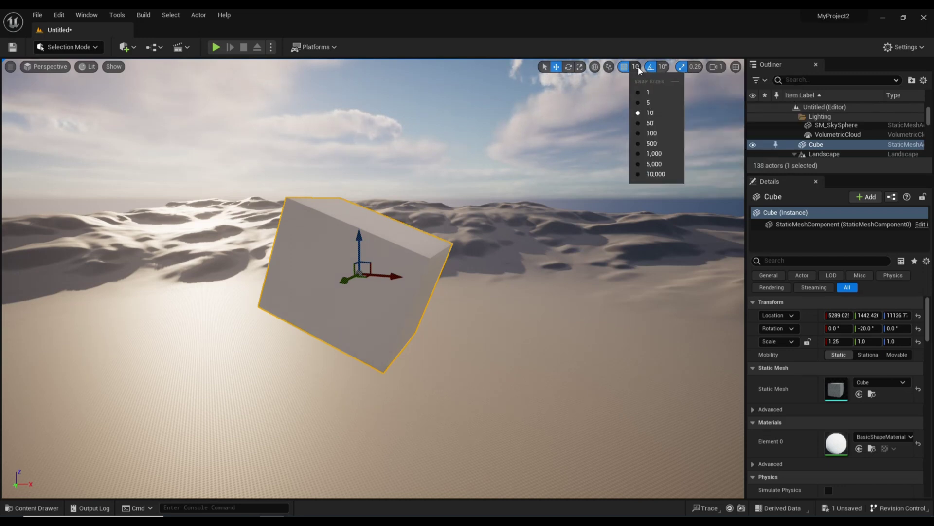
pyautogui.click(650, 124)
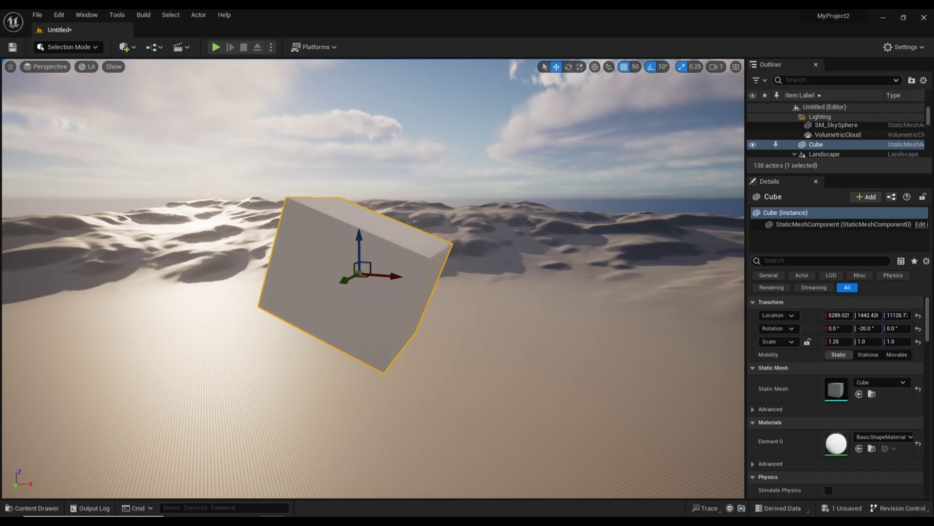
pyautogui.moveTo(395, 276); pyautogui.dragTo(421, 283)
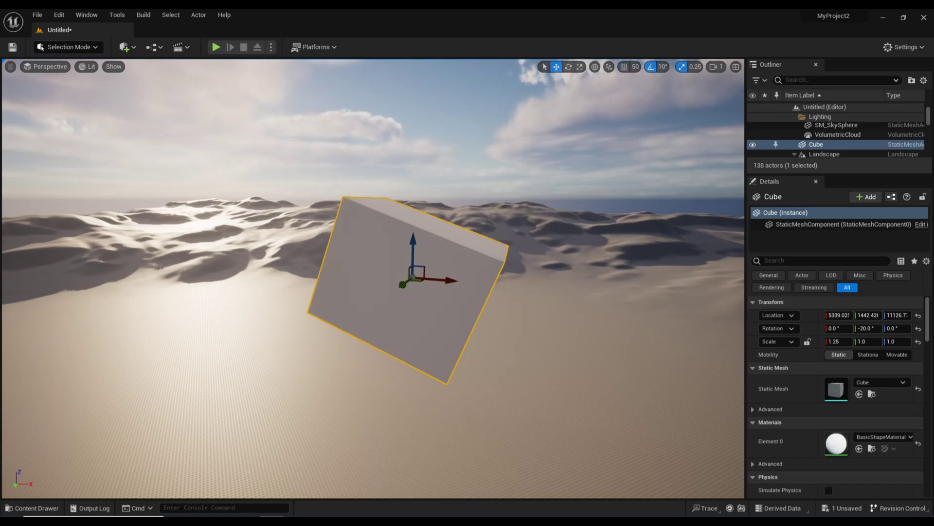
pyautogui.moveTo(450, 280); pyautogui.dragTo(393, 282)
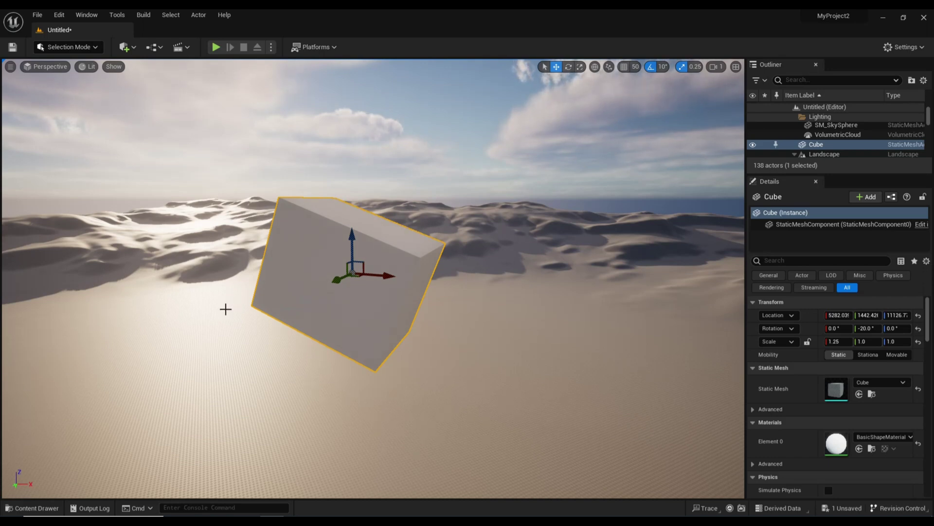
# Step: Rotate the cube with 45° snapping to 180, -130, 180, then restore 10° rotation snap
pyautogui.press('e')
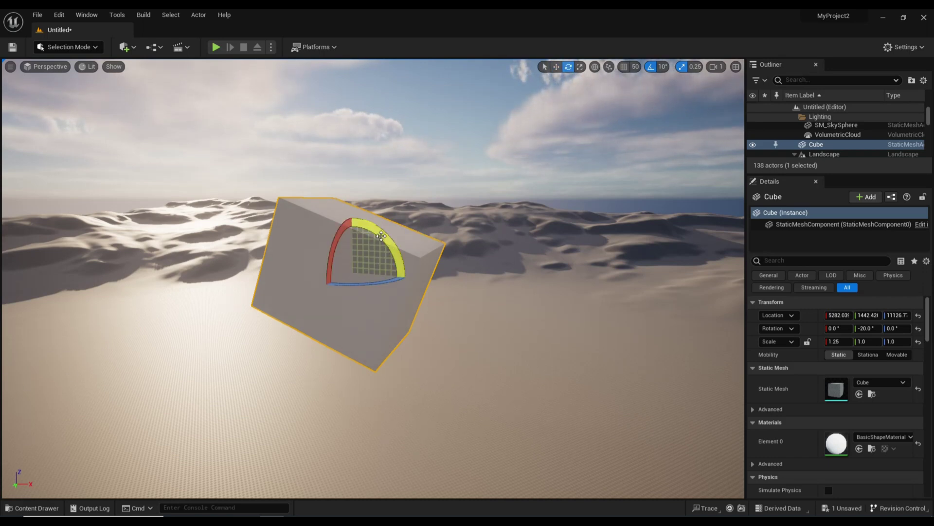
pyautogui.moveTo(392, 257); pyautogui.dragTo(401, 308)
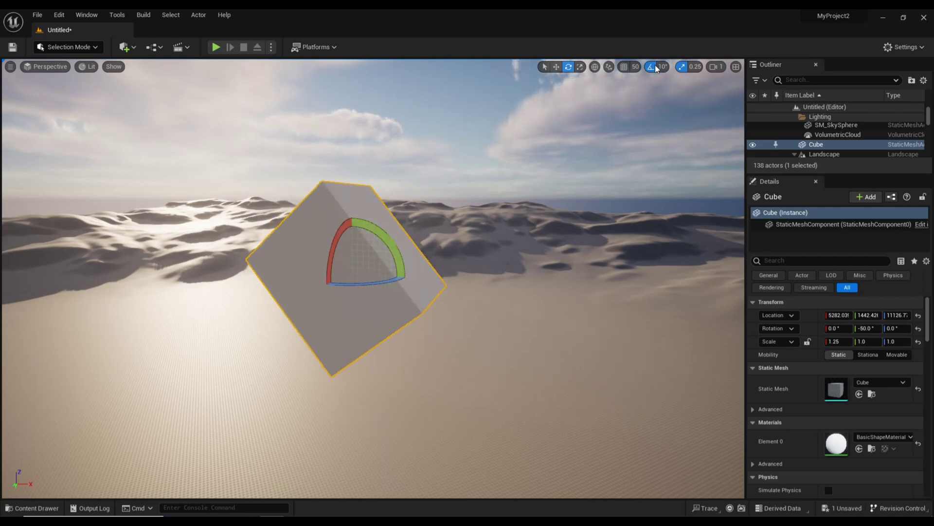
pyautogui.click(663, 67)
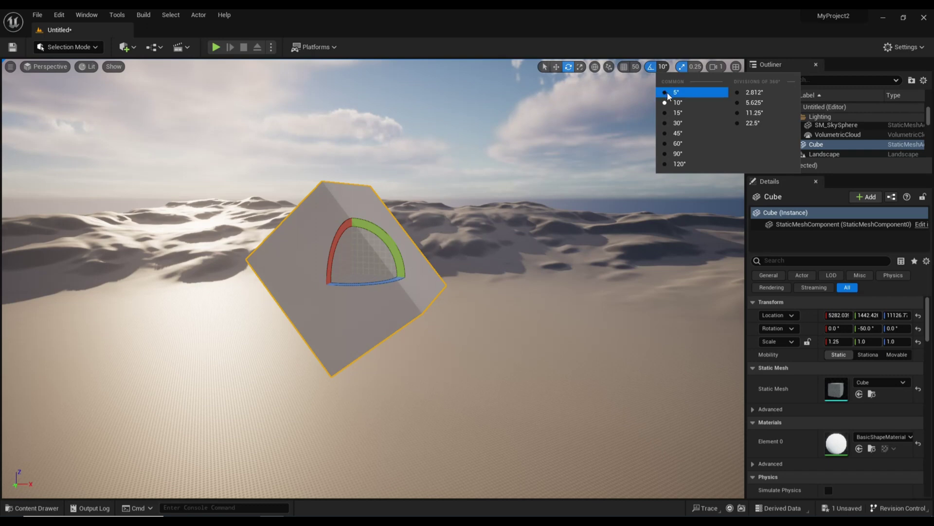
pyautogui.click(678, 135)
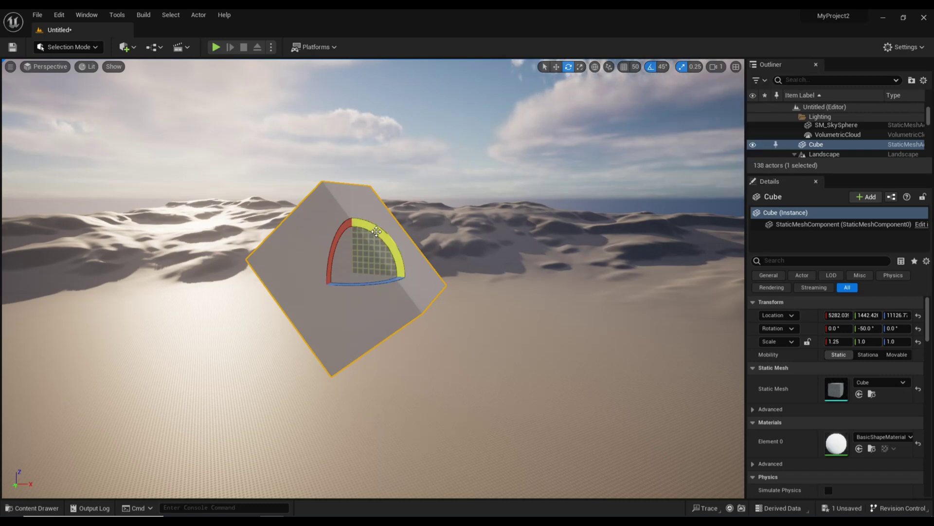
pyautogui.moveTo(376, 237); pyautogui.dragTo(411, 277)
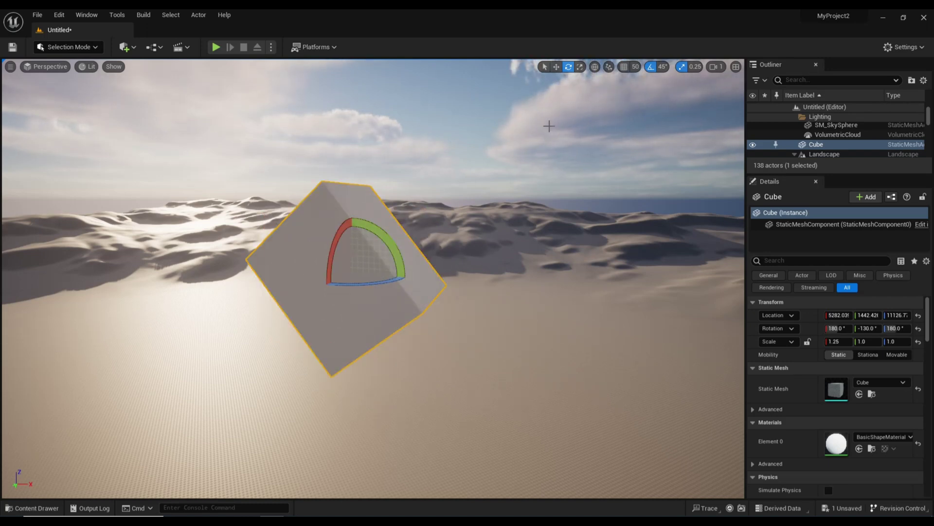
pyautogui.click(662, 67)
pyautogui.click(682, 104)
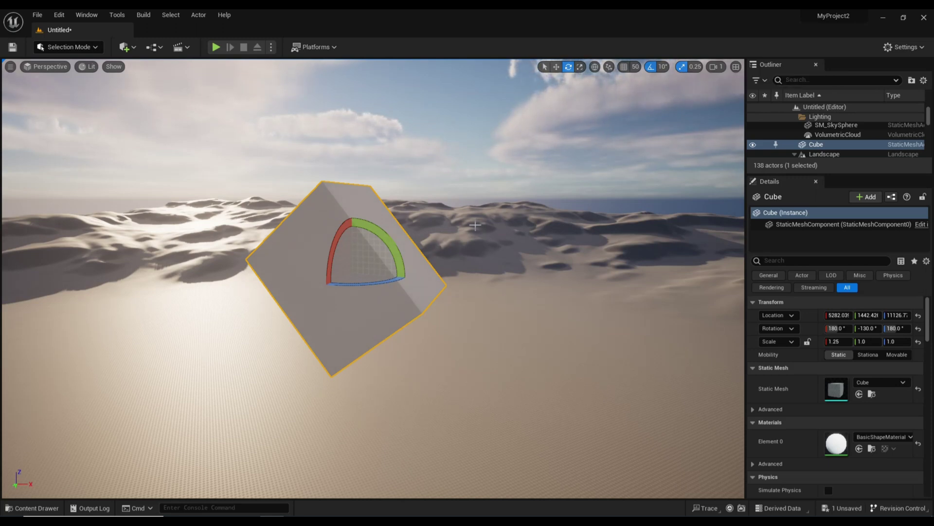
# Step: Set scale snapping to 0.1 and stretch the cube to scale 1.25, 1.0, 1.4
pyautogui.press('r')
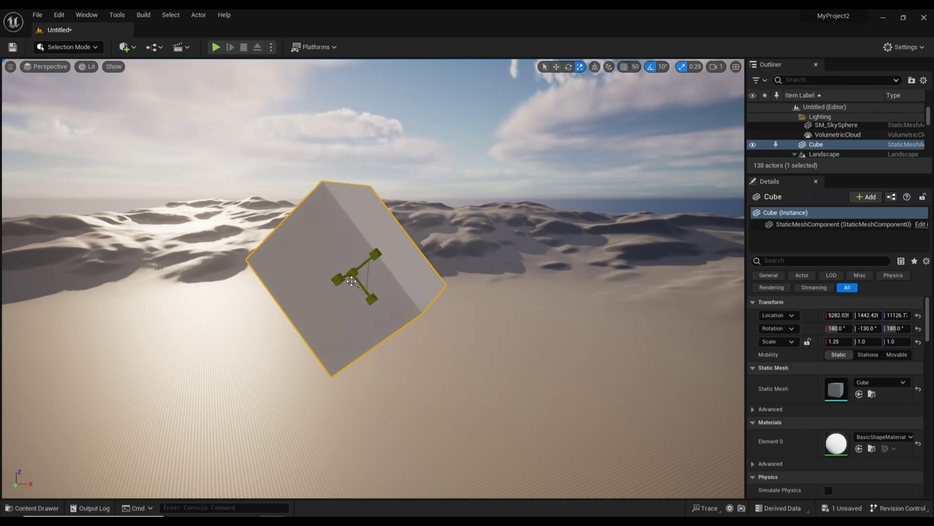
pyautogui.moveTo(376, 254)
pyautogui.mouseDown()
pyautogui.moveTo(411, 218)
pyautogui.moveTo(373, 262)
pyautogui.mouseUp()
pyautogui.click(681, 68)
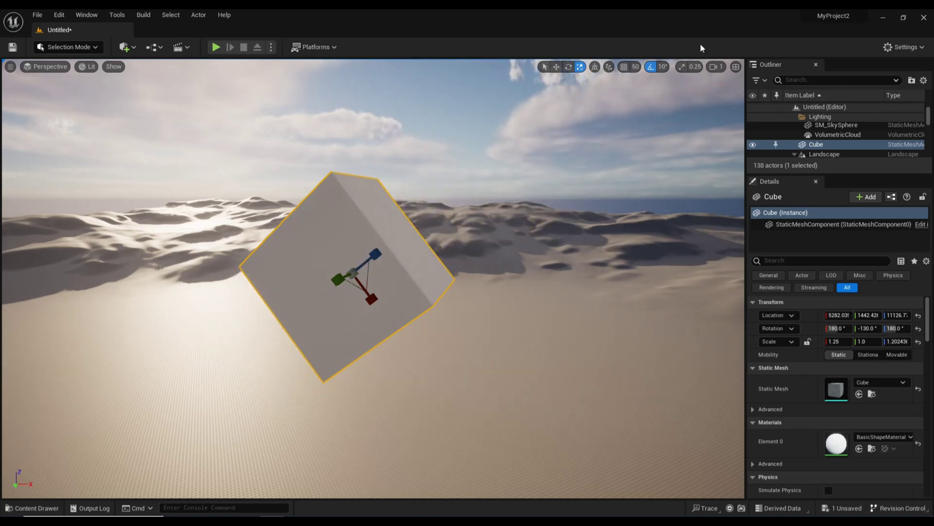
pyautogui.click(697, 65)
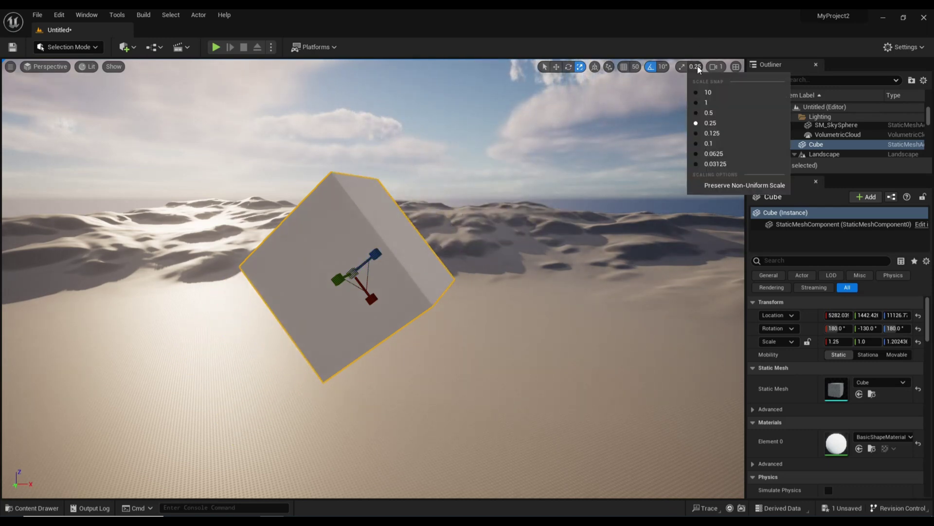
pyautogui.click(714, 145)
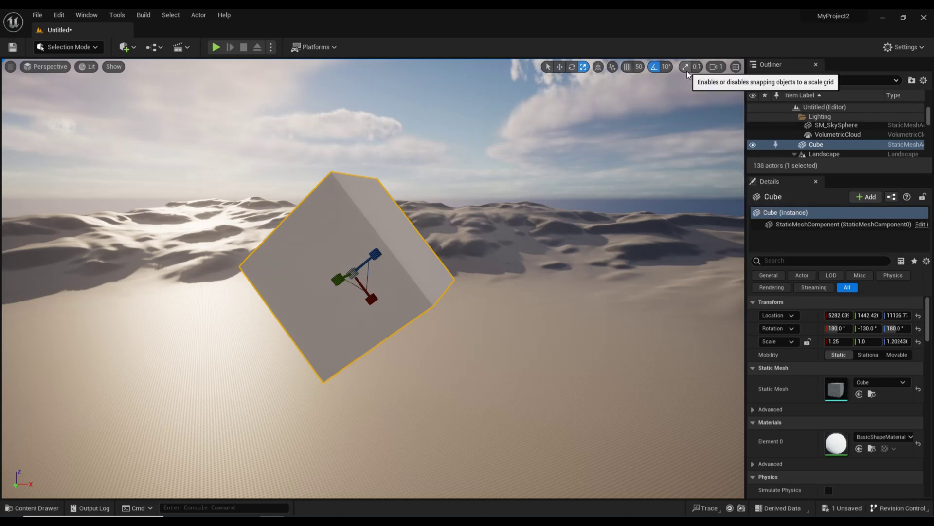
pyautogui.click(686, 68)
pyautogui.moveTo(383, 254); pyautogui.dragTo(414, 259)
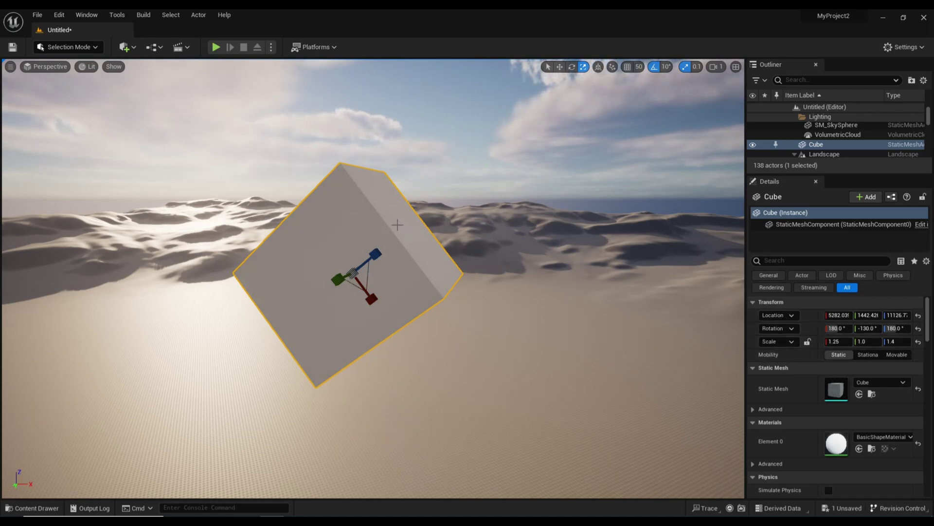
# Step: Drag the cube back and forth along its X axis
pyautogui.press('w')
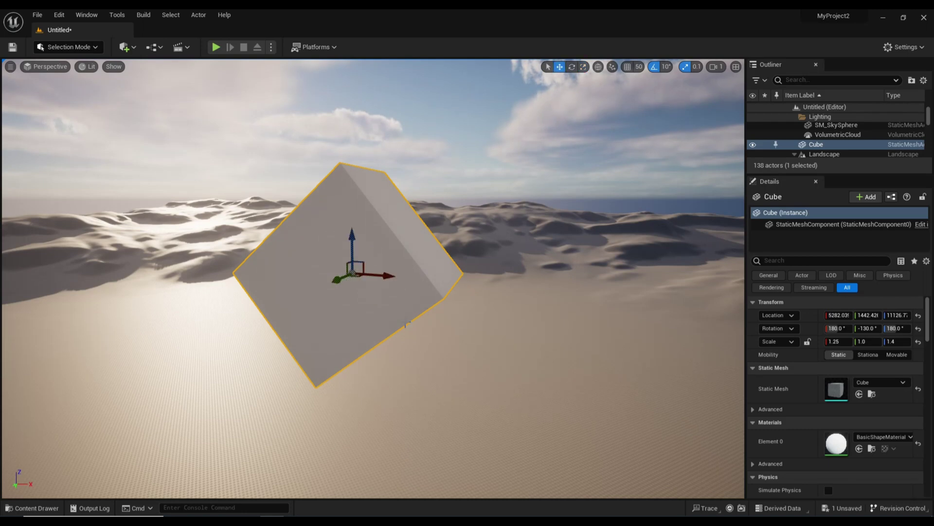
pyautogui.moveTo(390, 279); pyautogui.dragTo(418, 297)
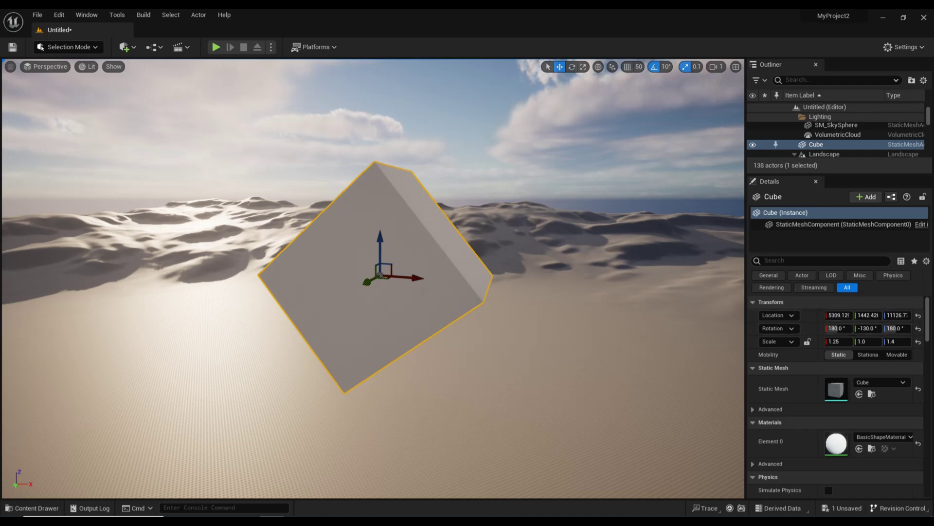
pyautogui.moveTo(412, 283)
pyautogui.mouseDown()
pyautogui.moveTo(452, 283)
pyautogui.moveTo(355, 292)
pyautogui.moveTo(401, 291)
pyautogui.mouseUp()
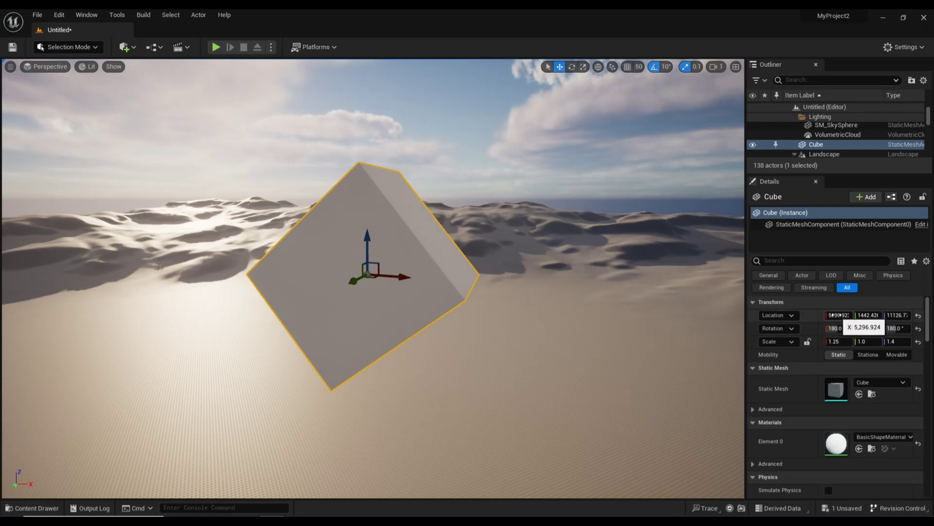
# Step: Set the cube's Location X to 5000 in the Details panel
pyautogui.moveTo(834, 315)
pyautogui.mouseDown()
pyautogui.moveTo(849, 315)
pyautogui.moveTo(808, 314)
pyautogui.moveTo(838, 315)
pyautogui.mouseUp()
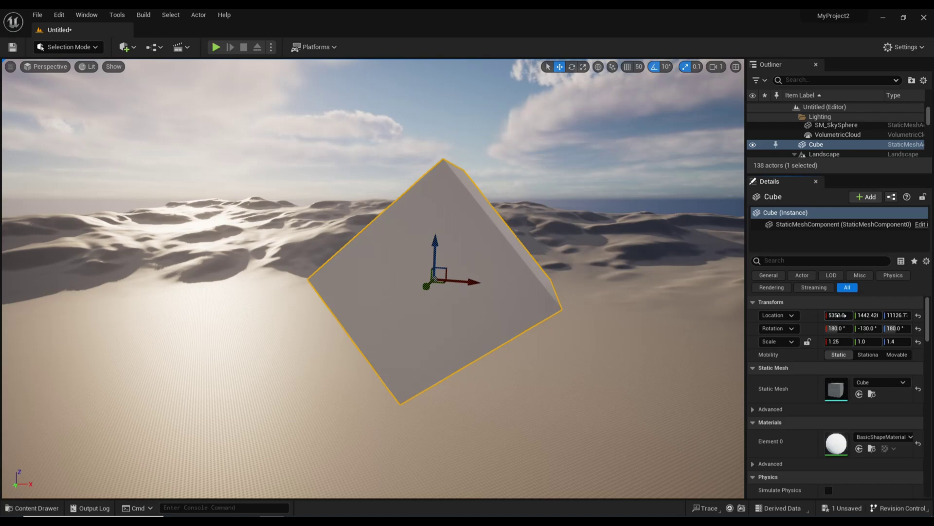
pyautogui.click(834, 314)
pyautogui.write('5')
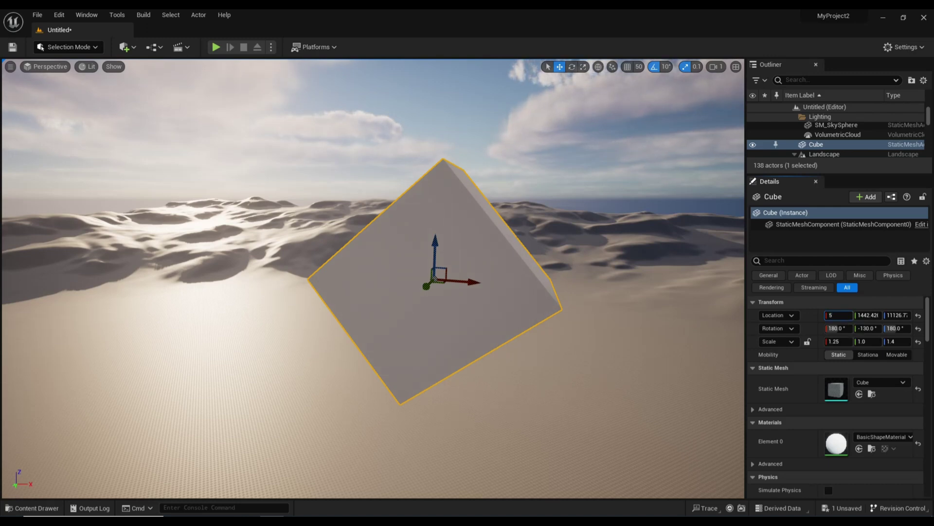
pyautogui.write('000')
pyautogui.press('Return')
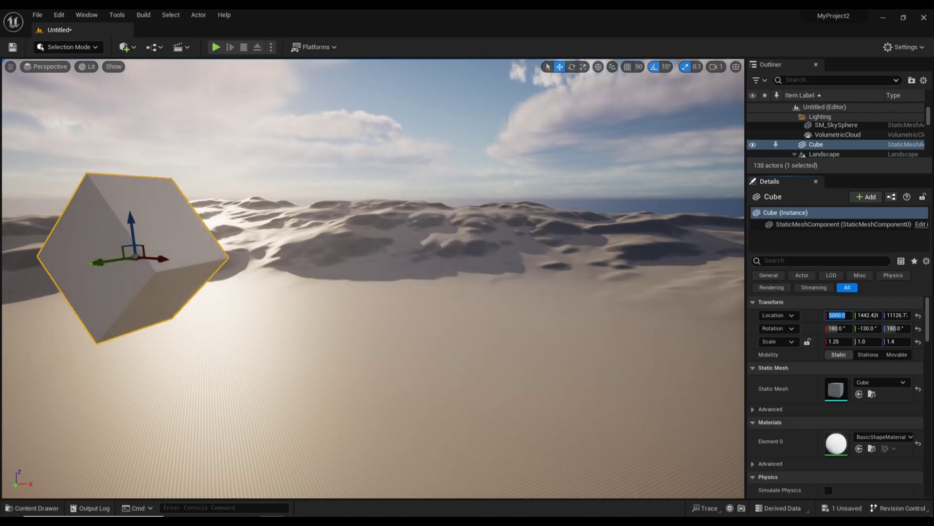